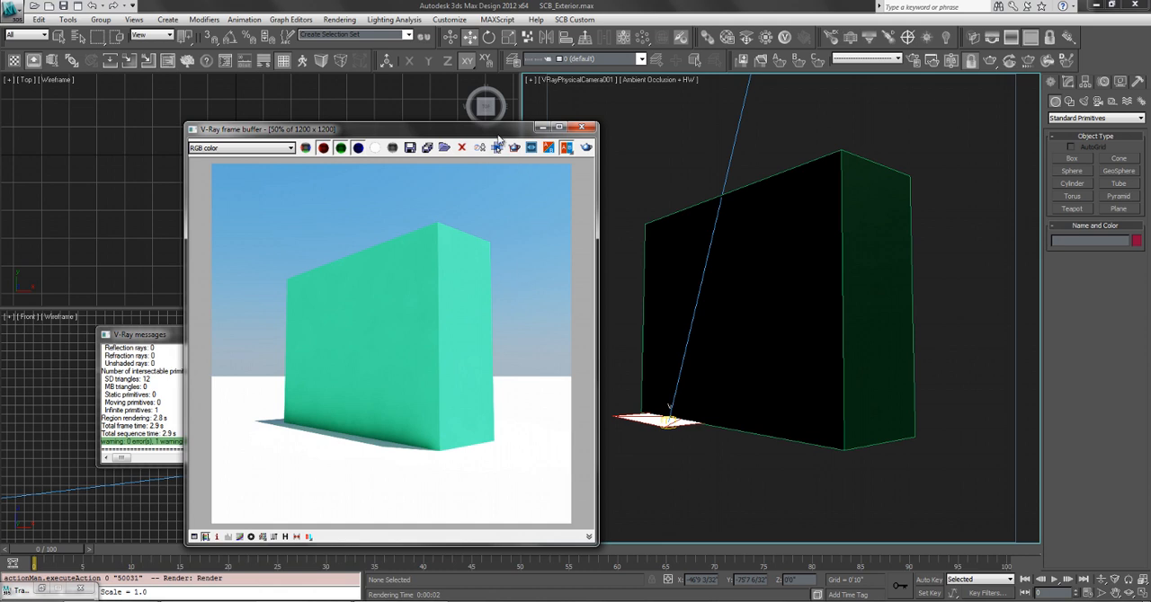
Select the V-Ray physical camera in the Top view, show its editable parameters and minimize the rendered image window.
left_click_drag(490, 137, 575, 123)
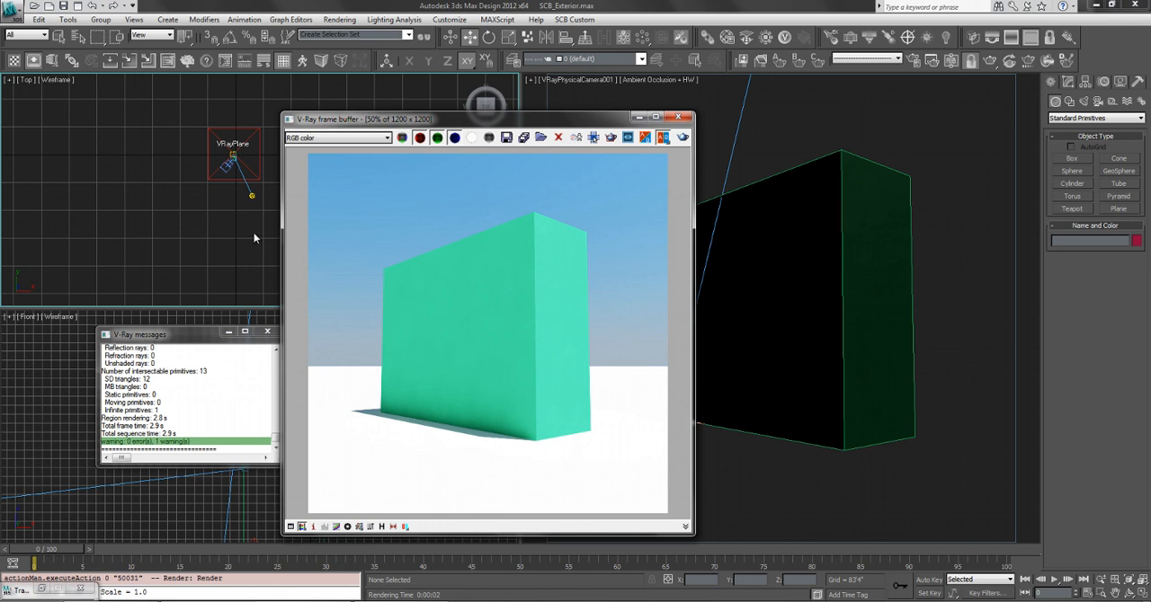
left_click(224, 169)
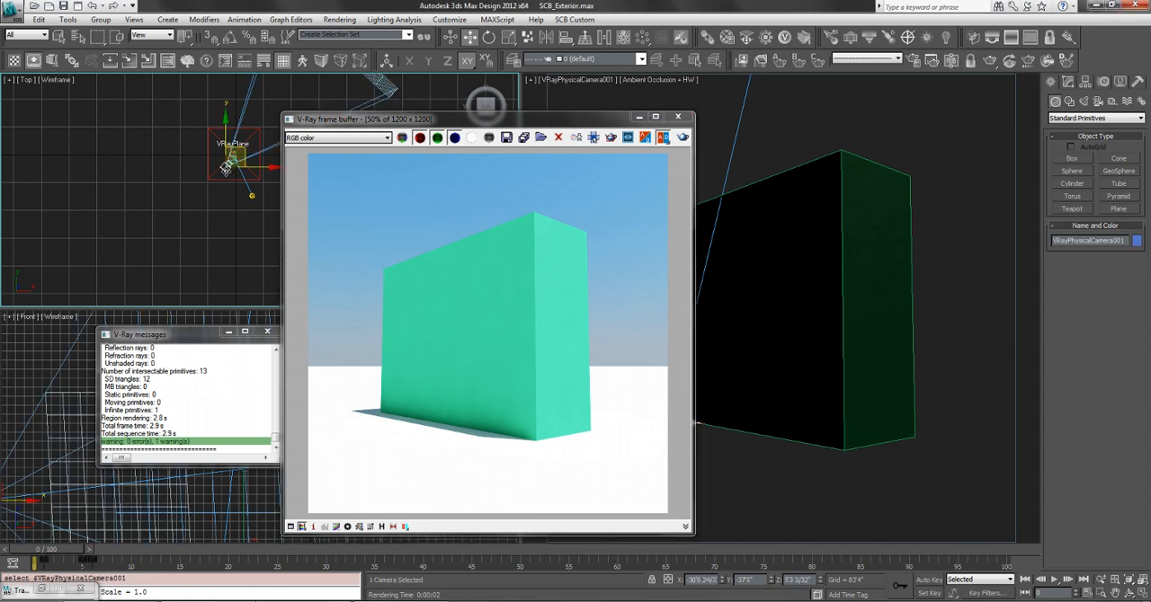
left_click(787, 189)
left_click(1068, 82)
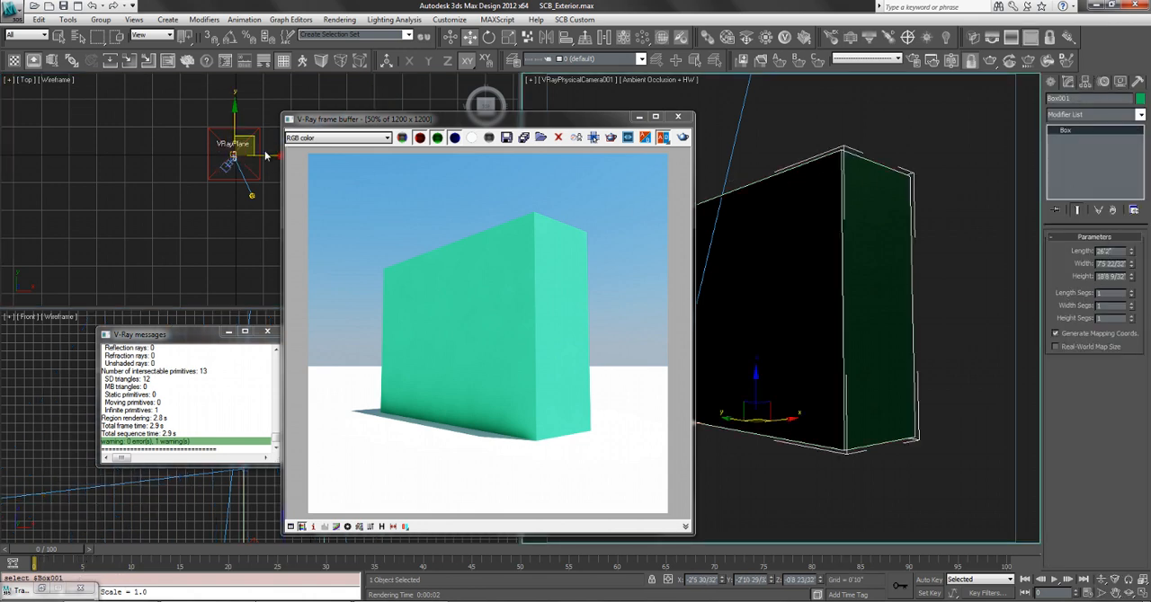
left_click(225, 168)
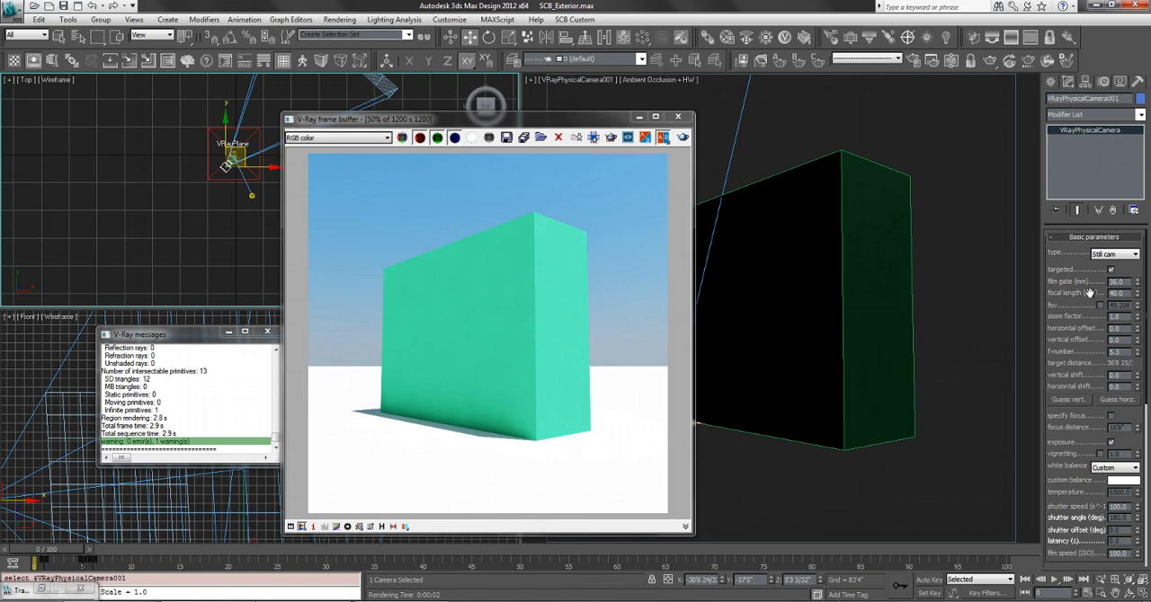
left_click(639, 117)
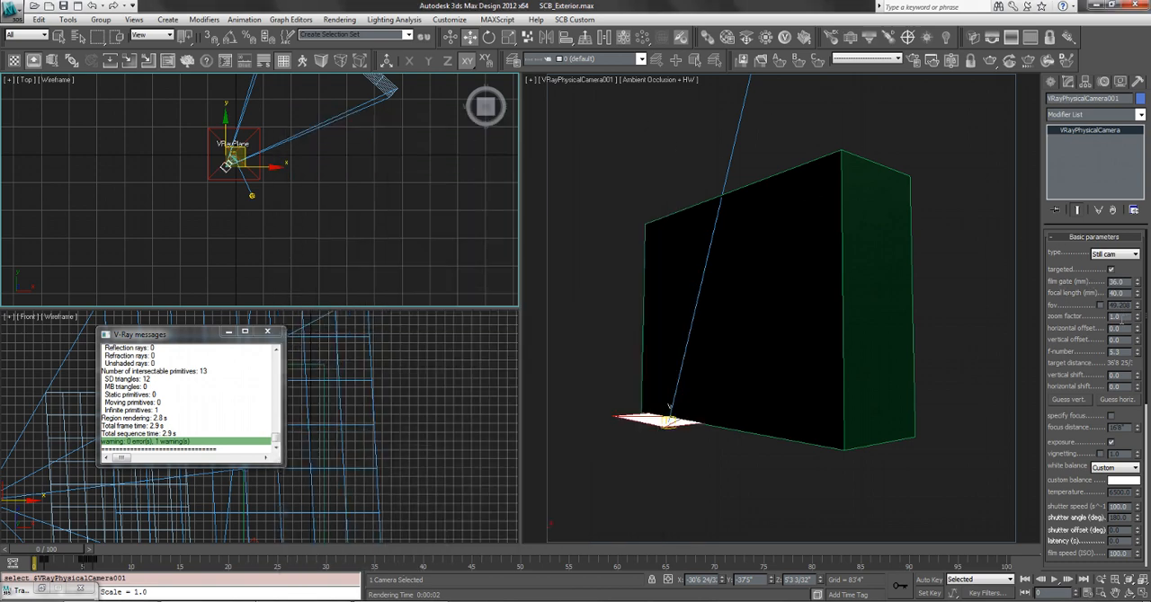
Set the physical camera's film gate to 33.12 mm, focal length to 49.2 mm and zoom factor to 0.46.
left_click_drag(1138, 281, 1138, 342)
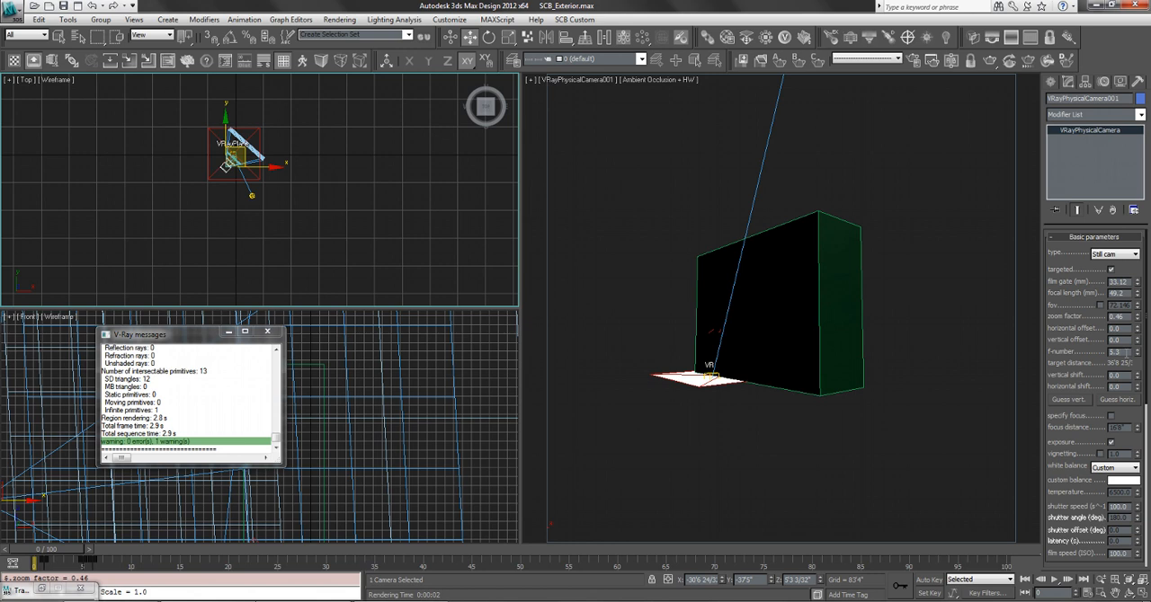
double_click(1115, 354)
left_click_drag(1074, 365, 1088, 315)
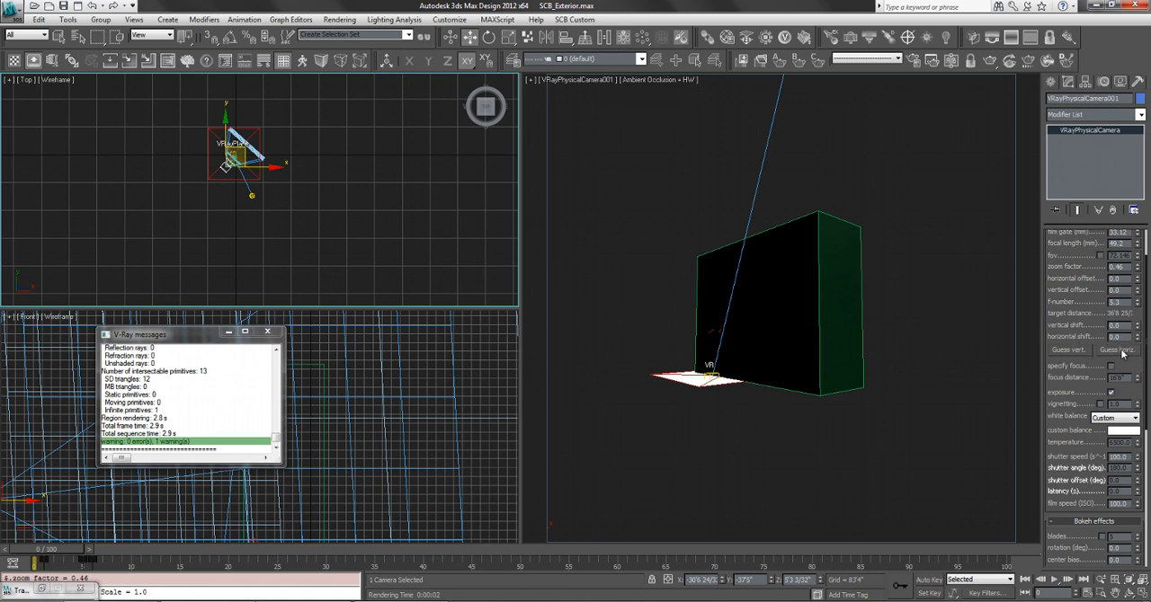
Try the camera's automatic horizontal shift guess and reset the horizontal shift to 0.
left_click(1118, 349)
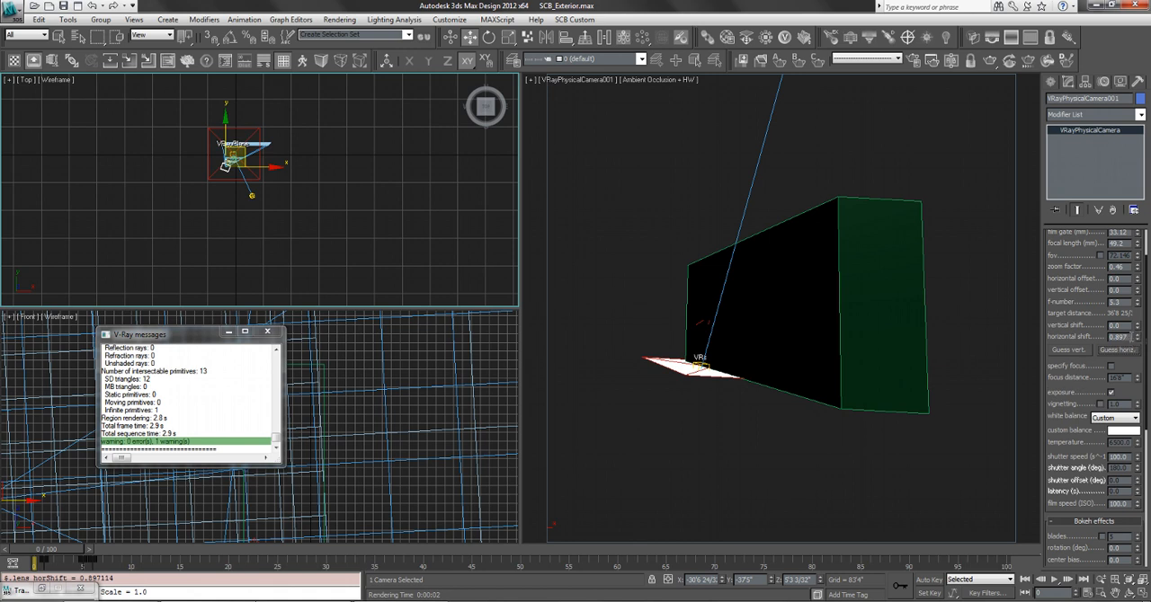
left_click_drag(1126, 336, 1085, 336)
type("0")
key("Return")
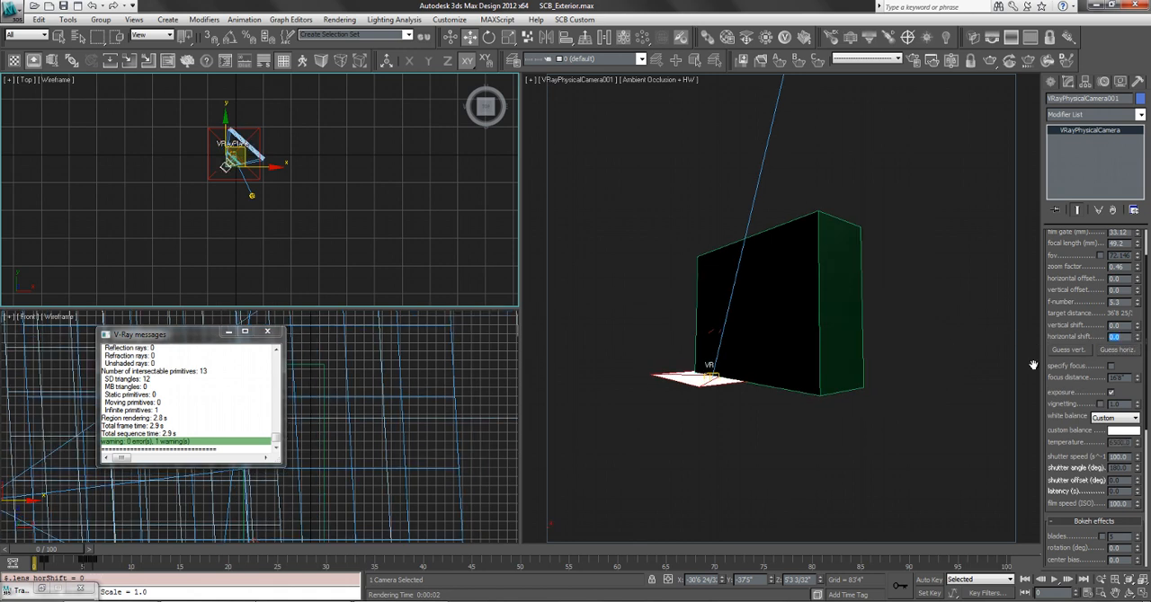
Correct the camera's verticals with the automatic vertical shift guess, after trying a shift of about 0.971, and render the view.
left_click(1079, 349)
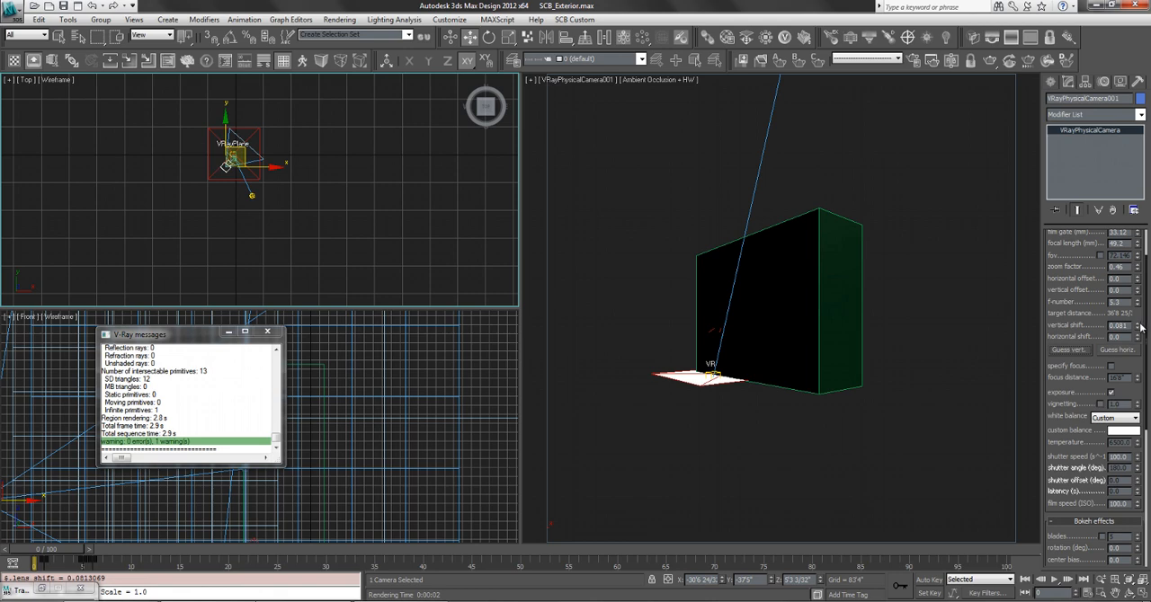
left_click_drag(1137, 326, 1138, 224)
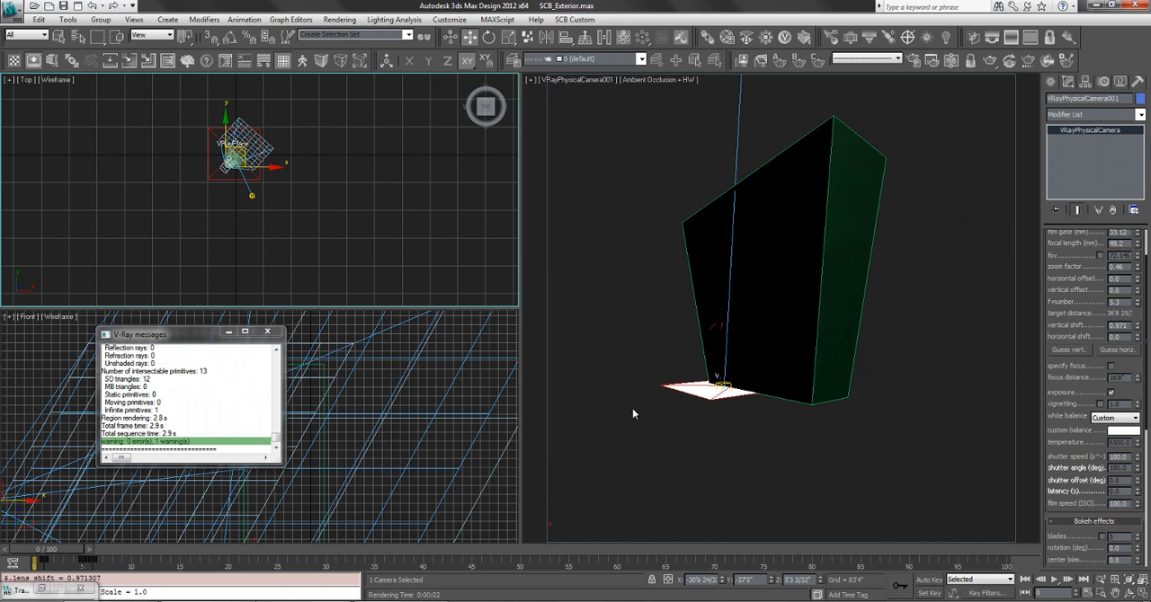
left_click(1062, 350)
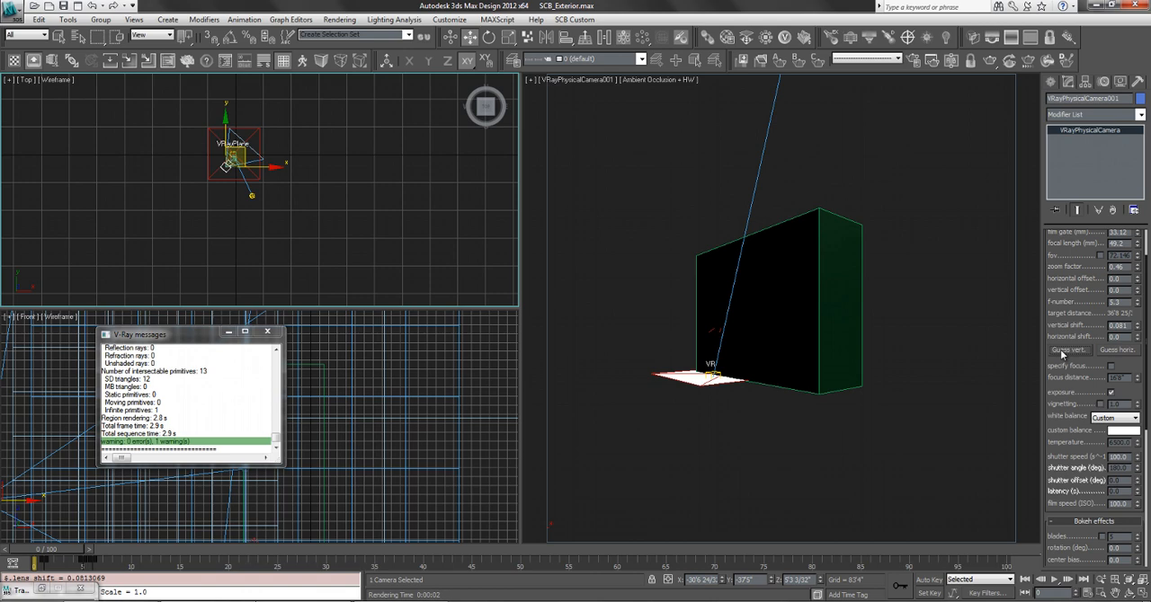
key("shift+q")
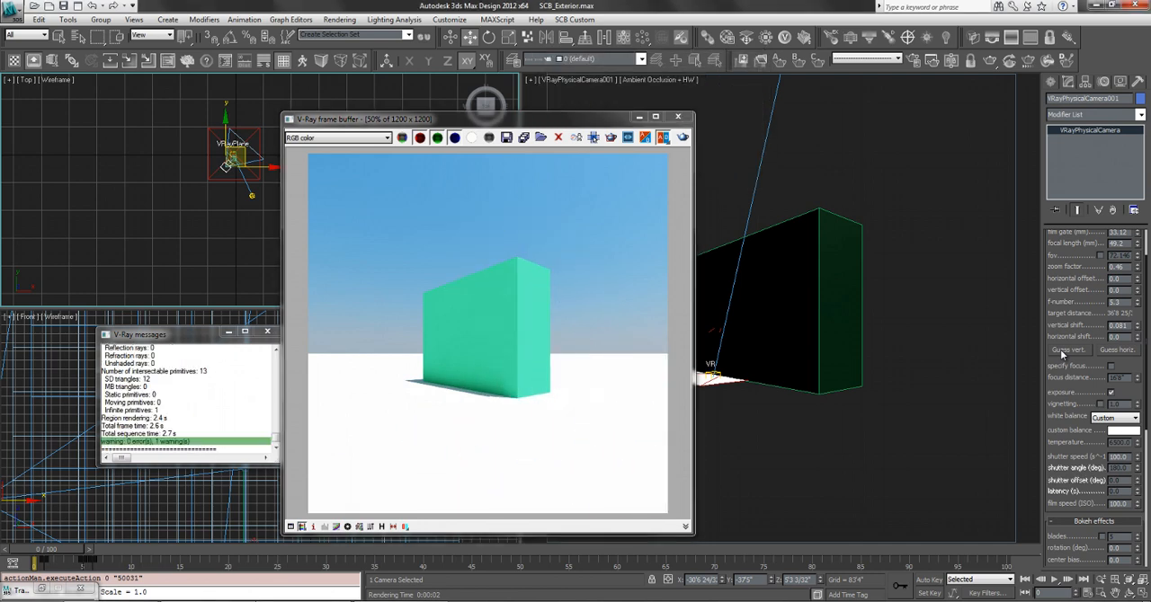
left_click(678, 116)
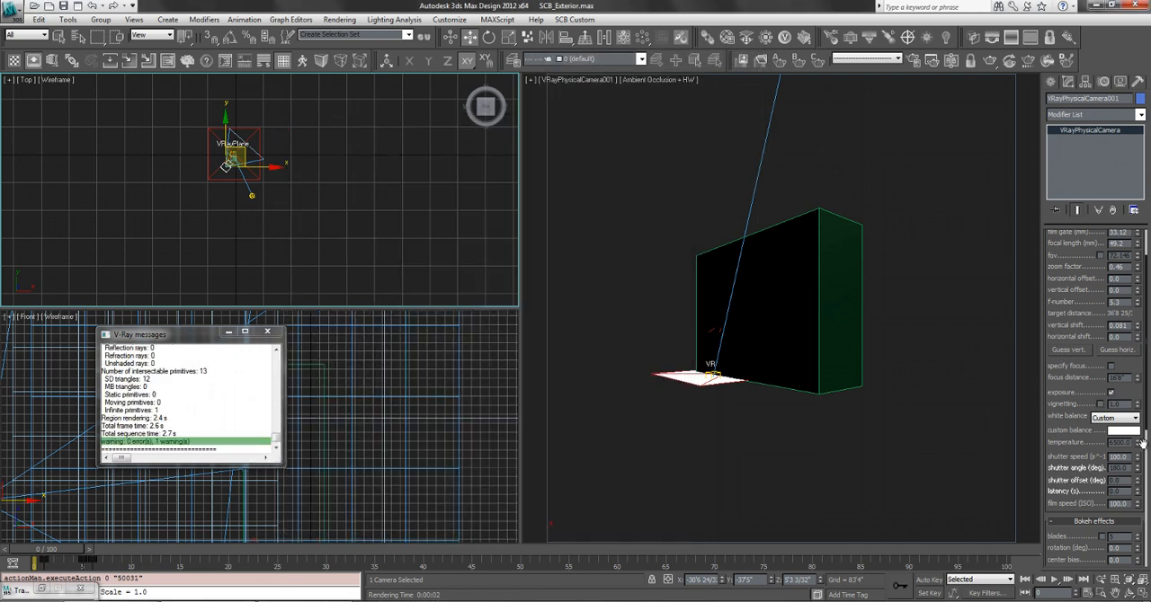
Enable the camera's vignetting with an amount of 1.0 and render the camera view.
left_click_drag(1065, 436, 1069, 339)
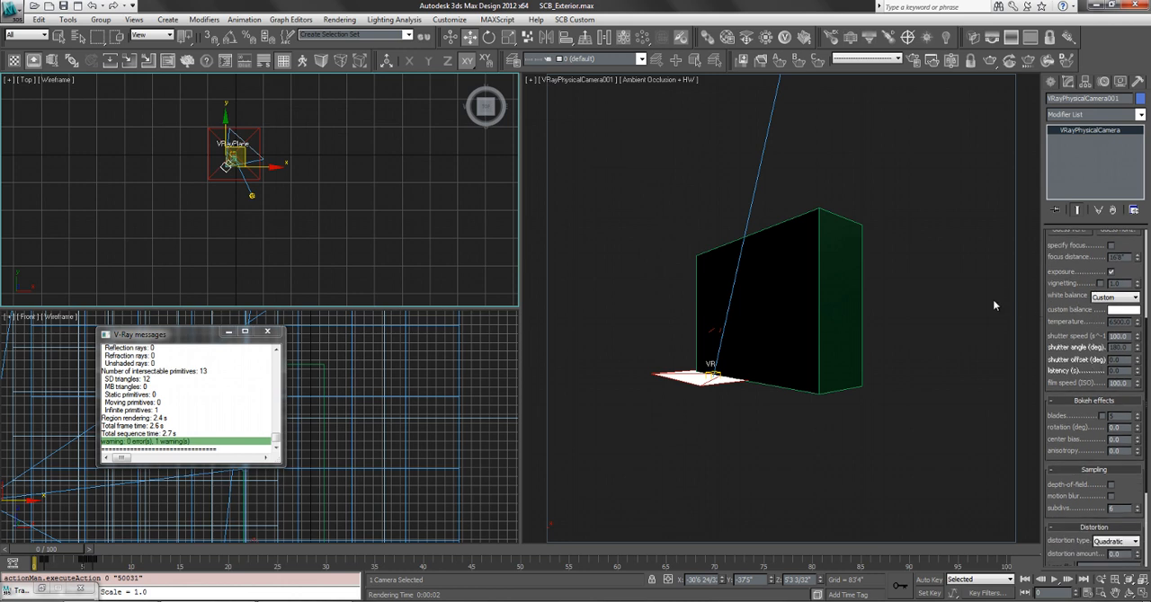
left_click(980, 243)
key("shift+q")
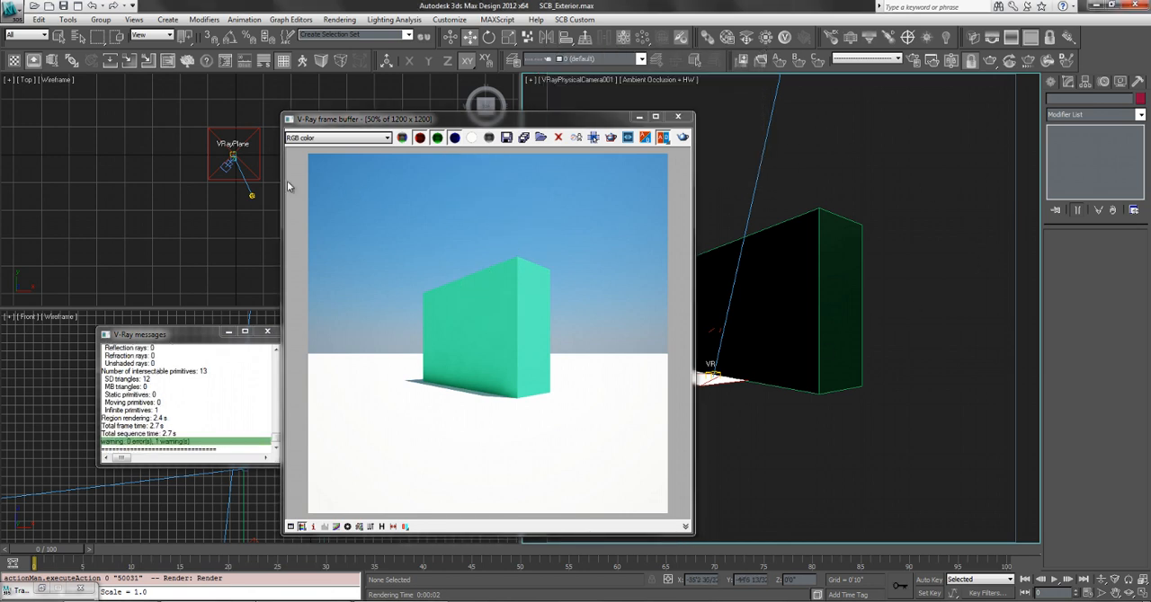
Raise the camera's vignetting amount to about 21.99 and render the camera view.
left_click(229, 164)
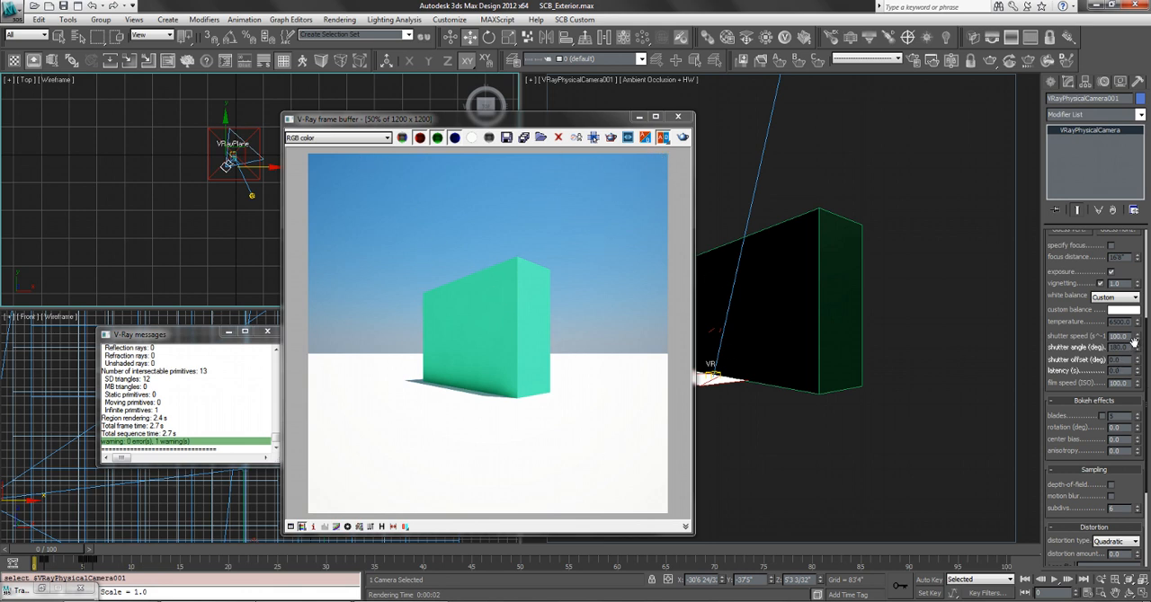
left_click_drag(1139, 286, 1139, 277)
left_click_drag(1141, 176, 894, 572)
left_click(843, 424)
key("shift+q")
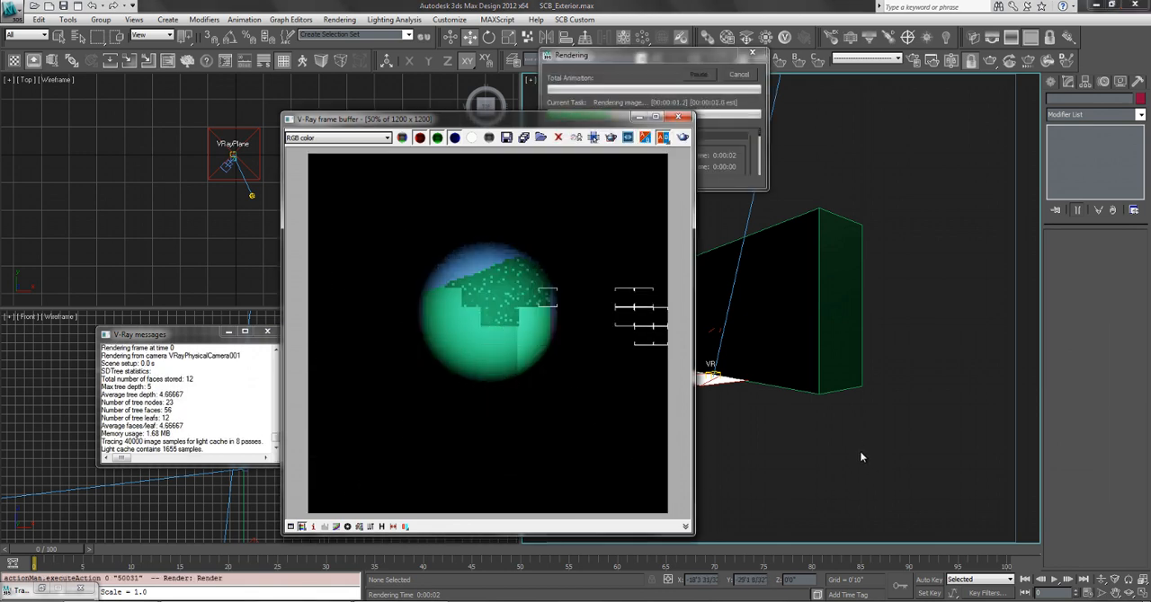
left_click(837, 295)
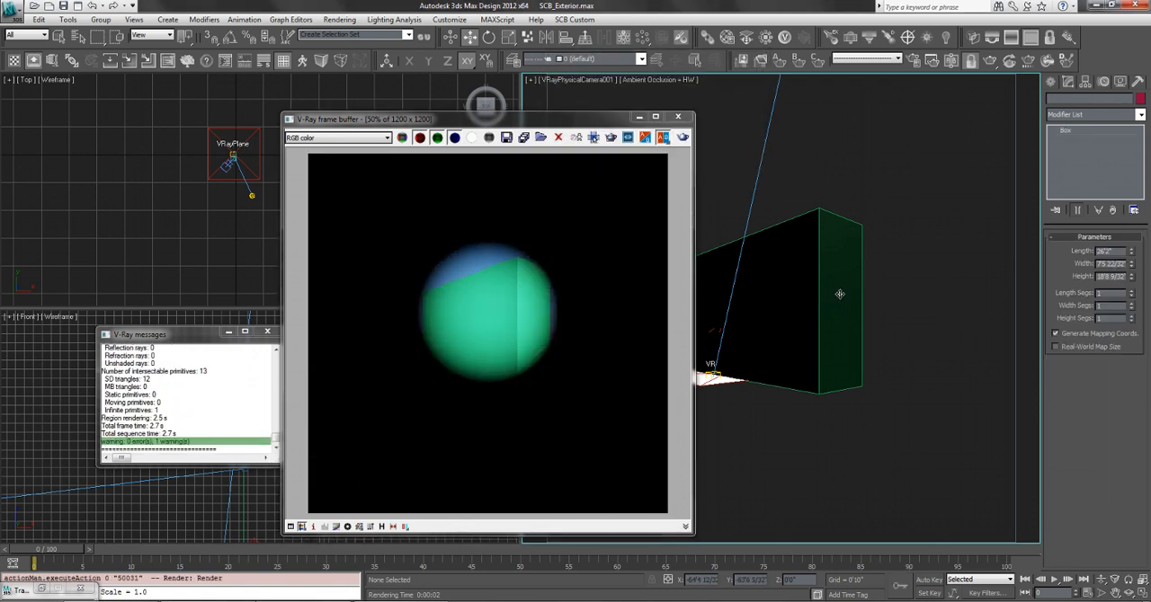
Lower the camera's vignetting amount to about 0.917, turn vignetting off and render the view.
left_click(230, 160)
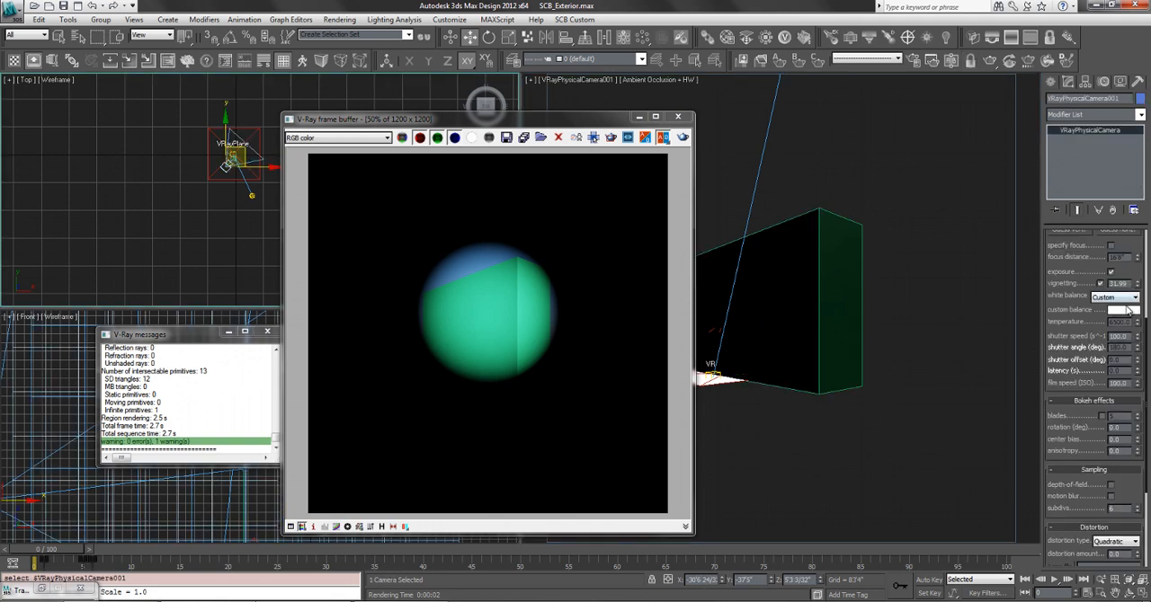
right_click(1137, 283)
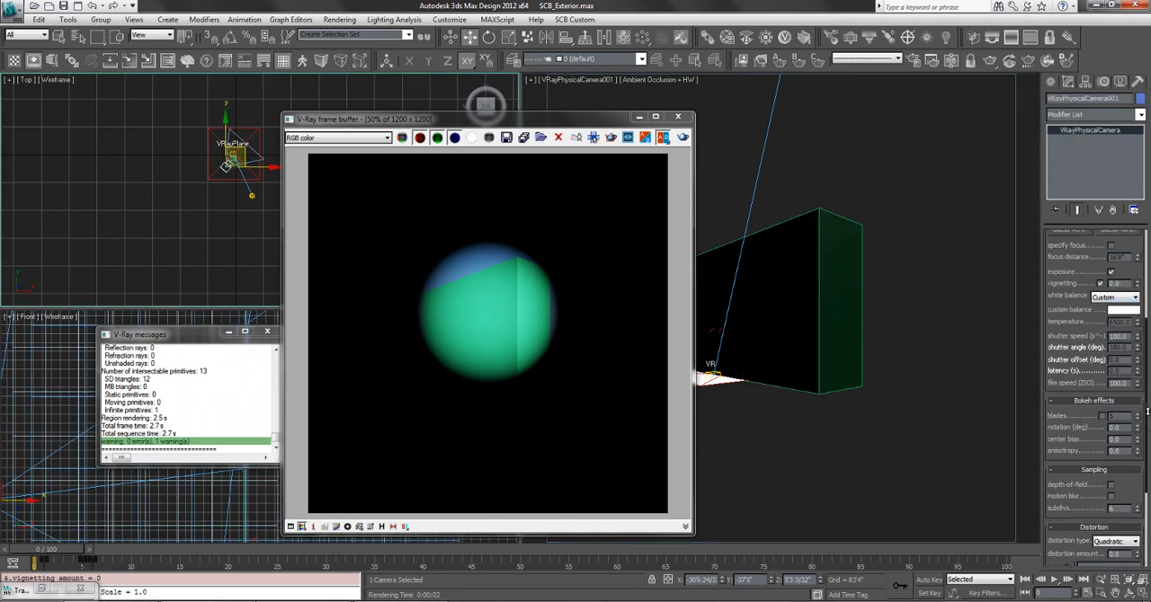
left_click_drag(1137, 283, 1140, 325)
left_click(956, 354)
key("shift+q")
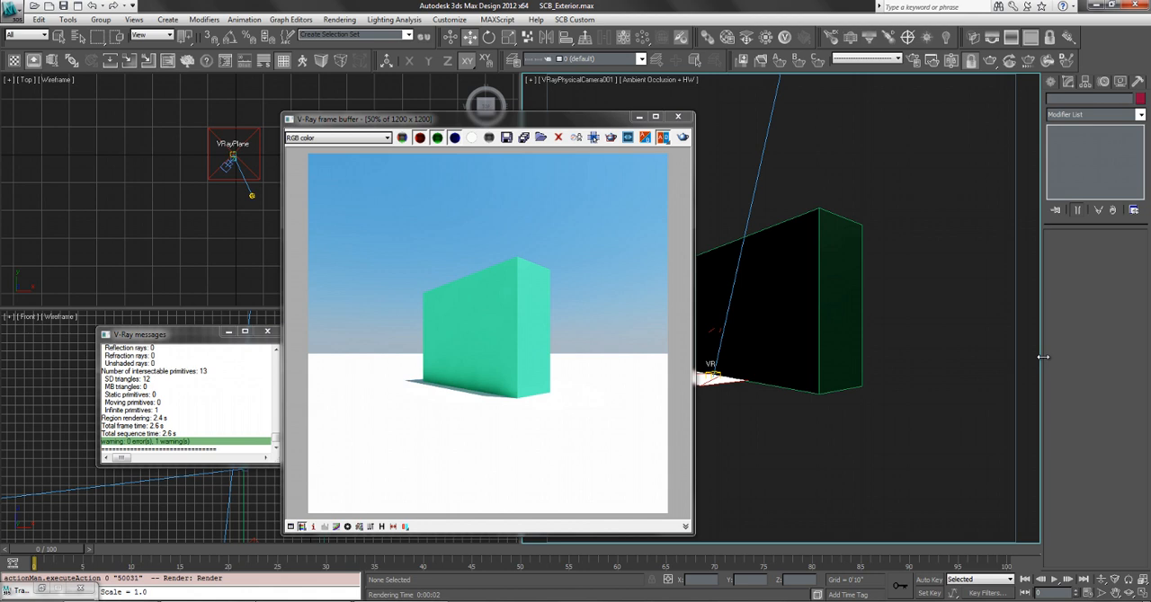
Set the physical camera's shutter speed to 250 and render the camera view.
left_click(758, 319)
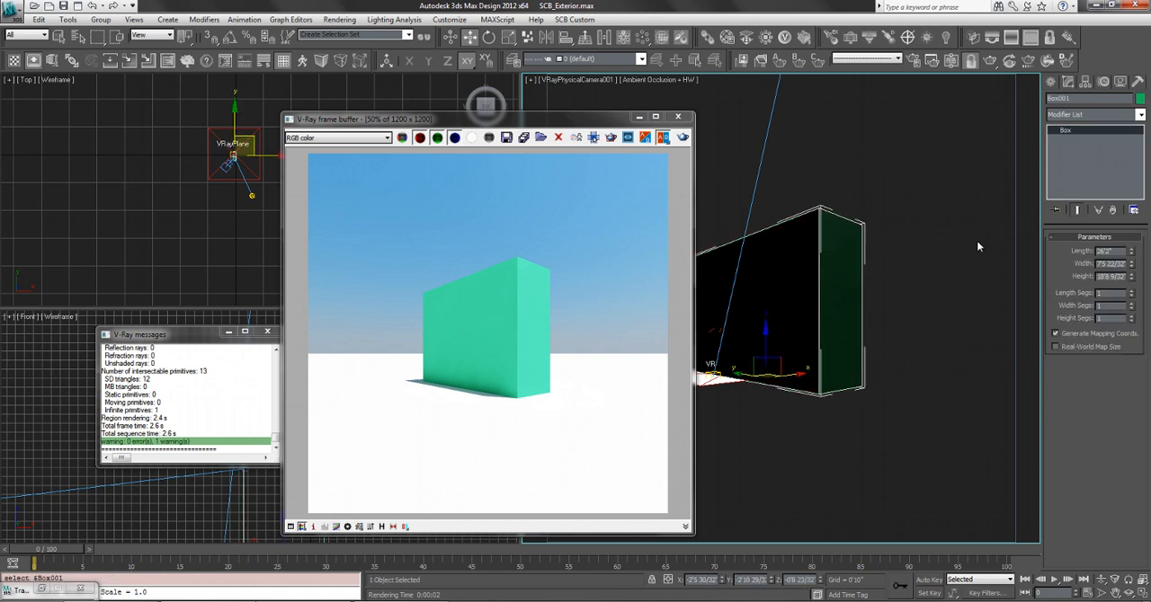
left_click(924, 220)
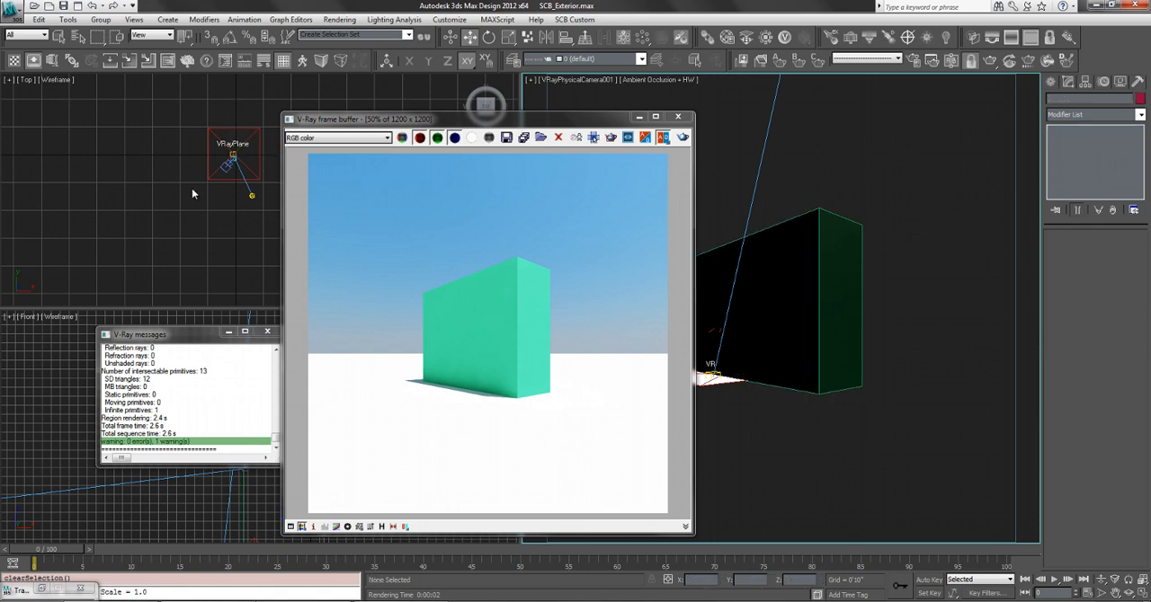
left_click(224, 169)
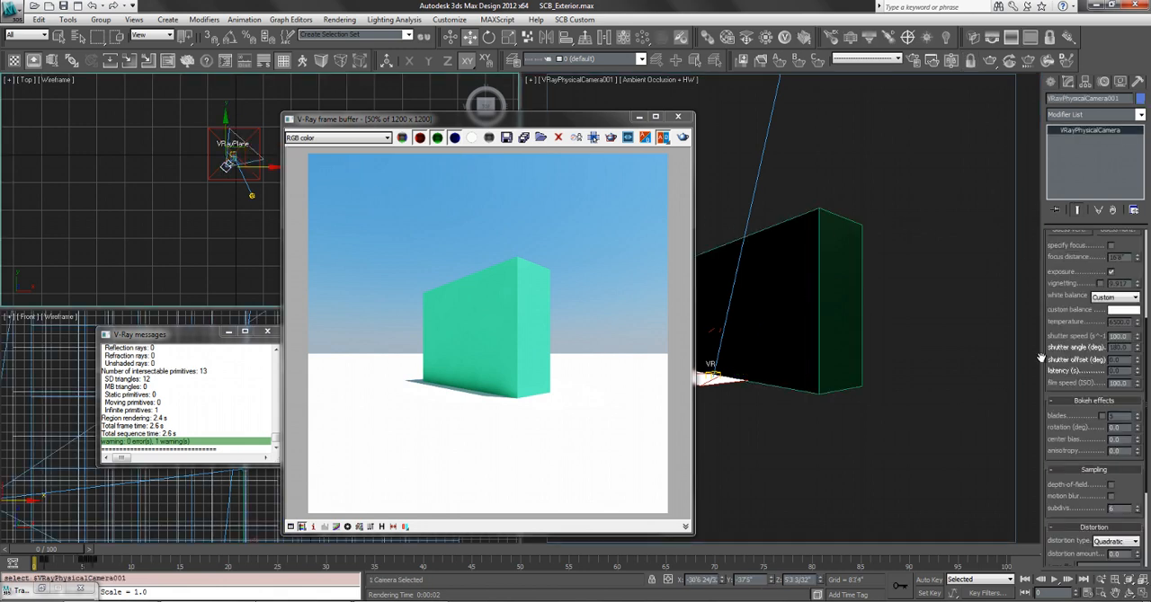
mouse_move(1068, 420)
left_mouse_down()
mouse_move(1053, 321)
mouse_move(1057, 438)
left_mouse_up()
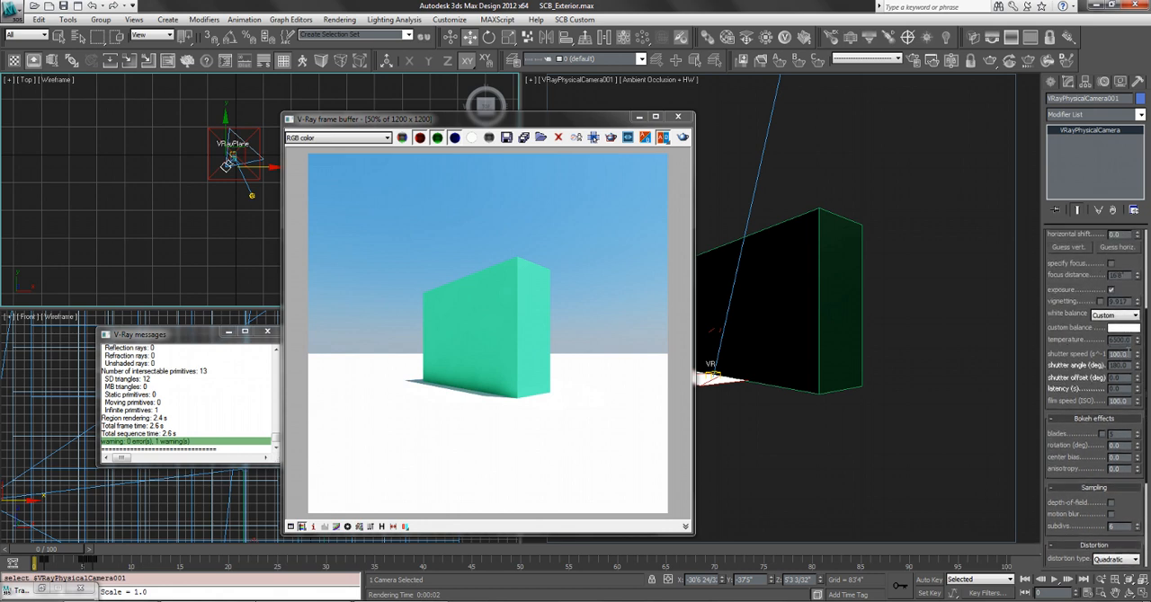
left_click(1124, 353)
key("Return")
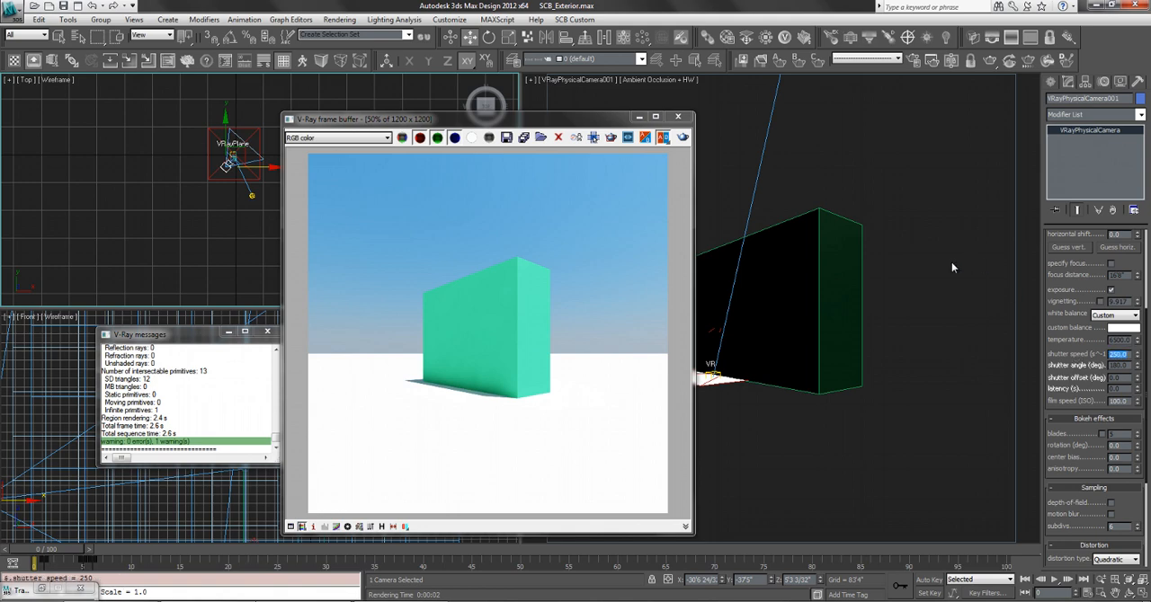
left_click(951, 262)
key("shift+q")
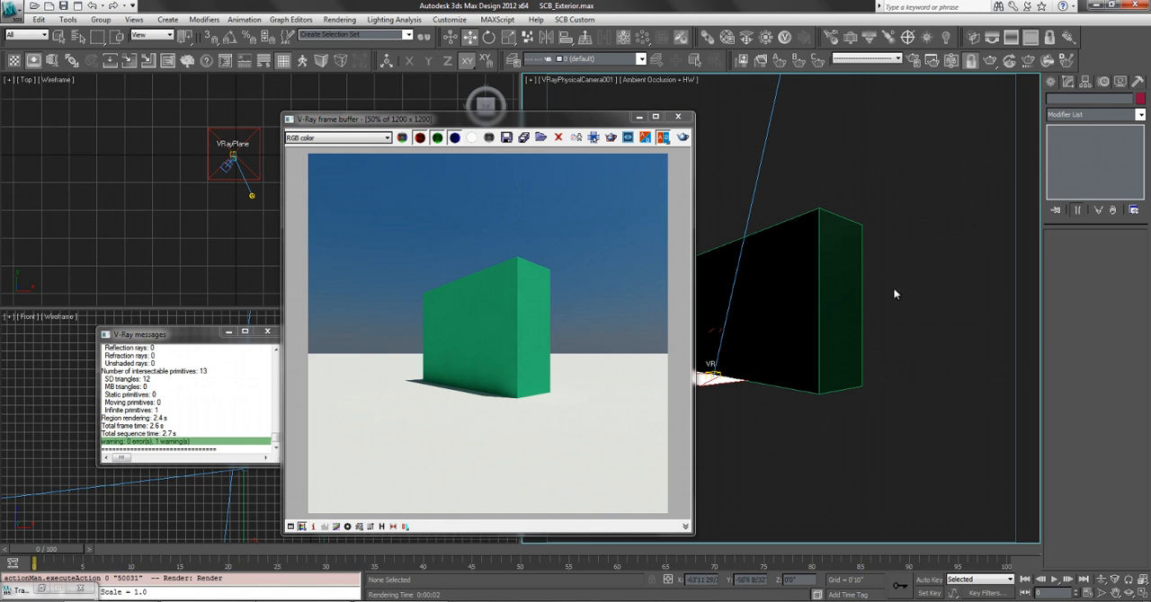
Try a shutter speed of 10 on the physical camera and render the view.
left_click(232, 162)
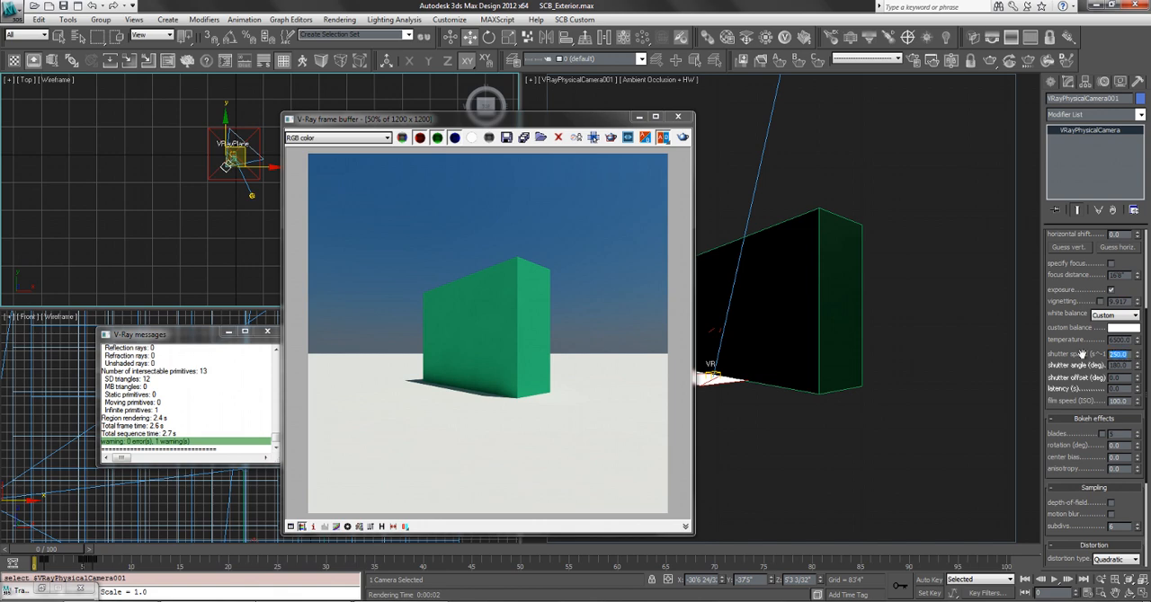
left_click(967, 407)
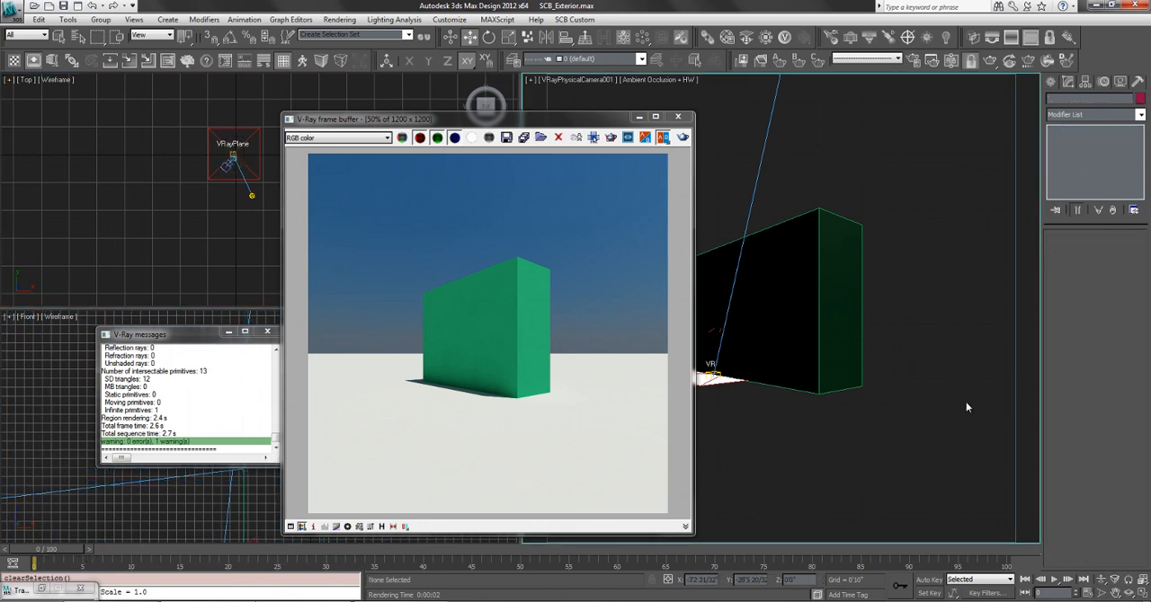
key("shift+q")
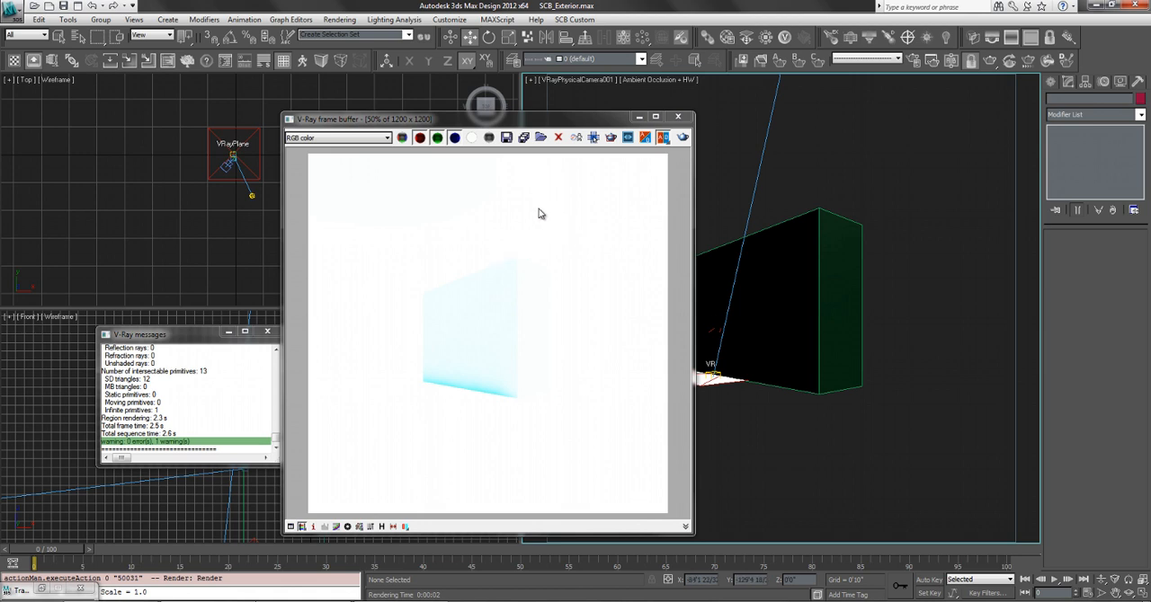
left_click(529, 114)
left_click_drag(531, 121, 516, 117)
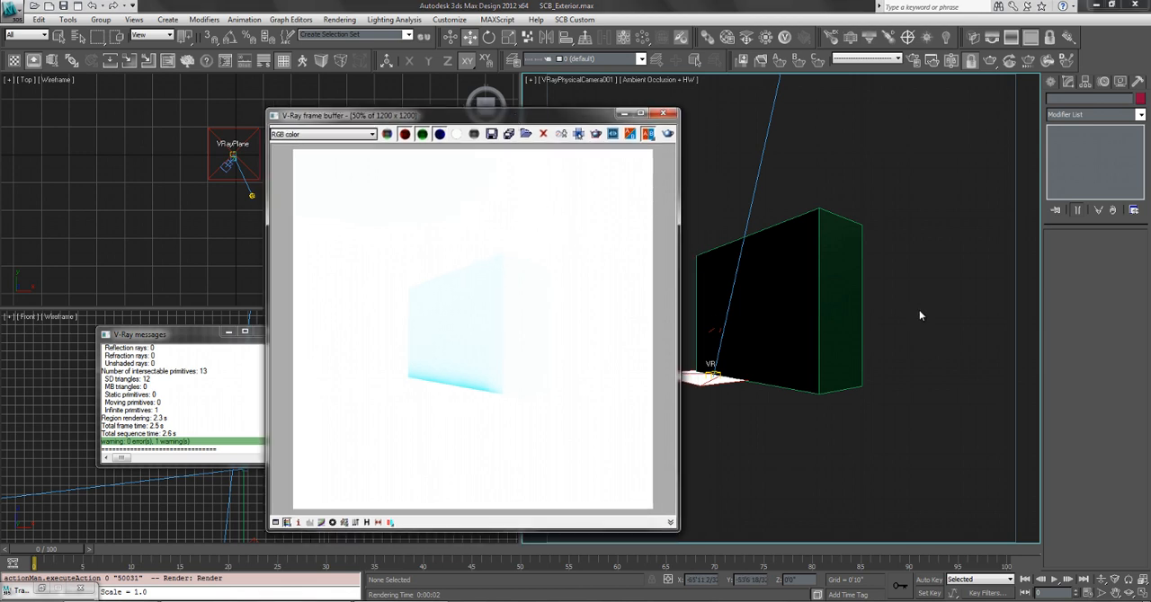
Return the physical camera's shutter speed to 250 and render the camera view again.
left_click(227, 163)
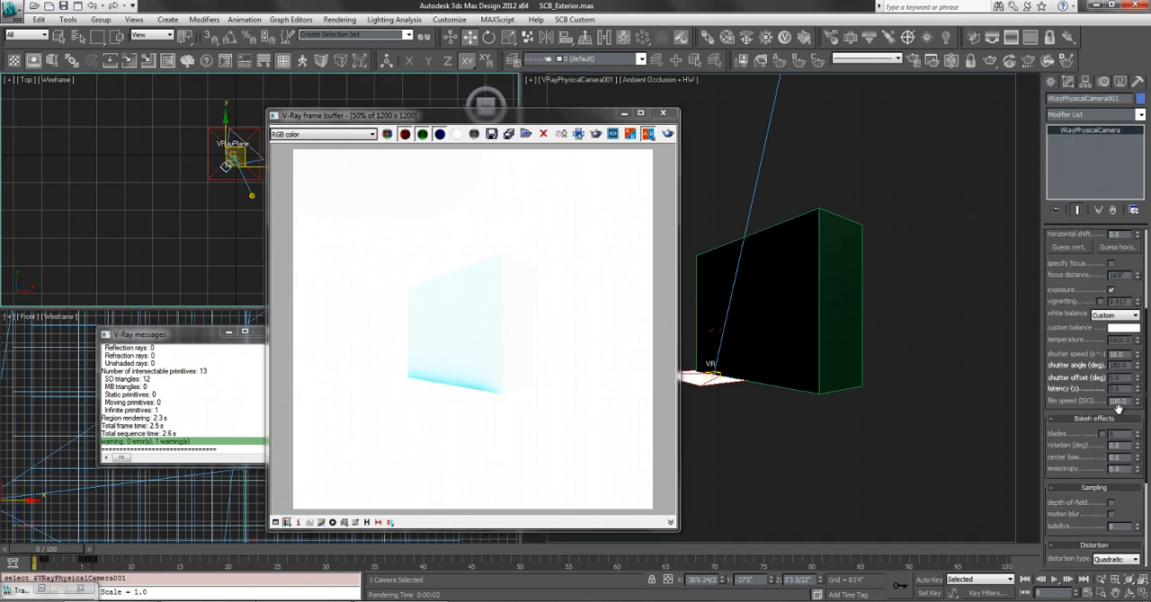
type("250")
key("Return")
left_click(925, 379)
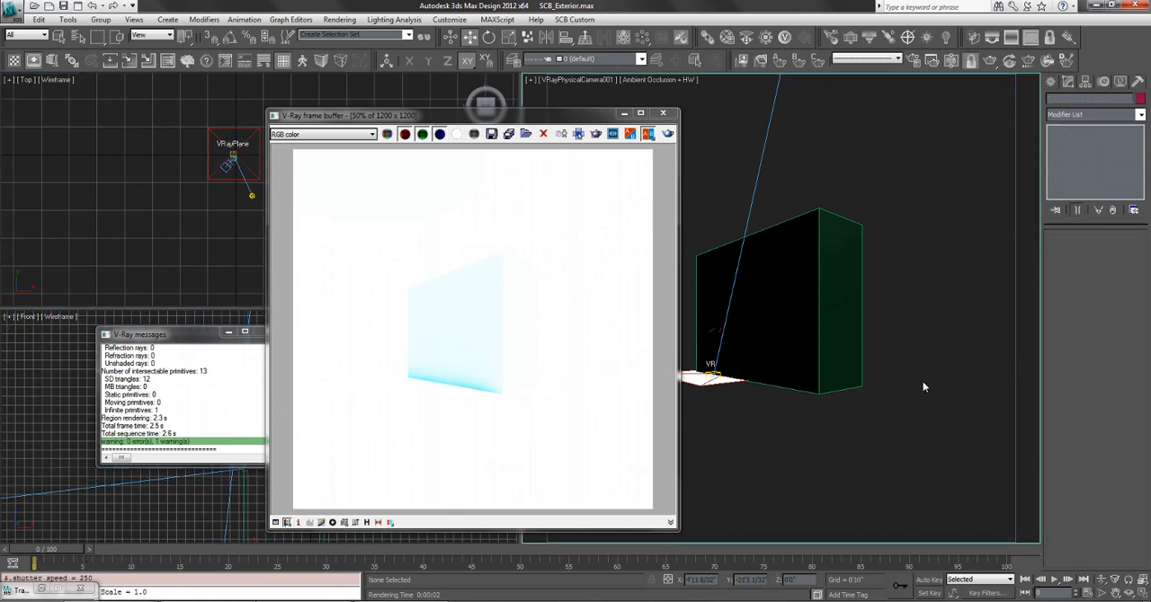
key("shift+q")
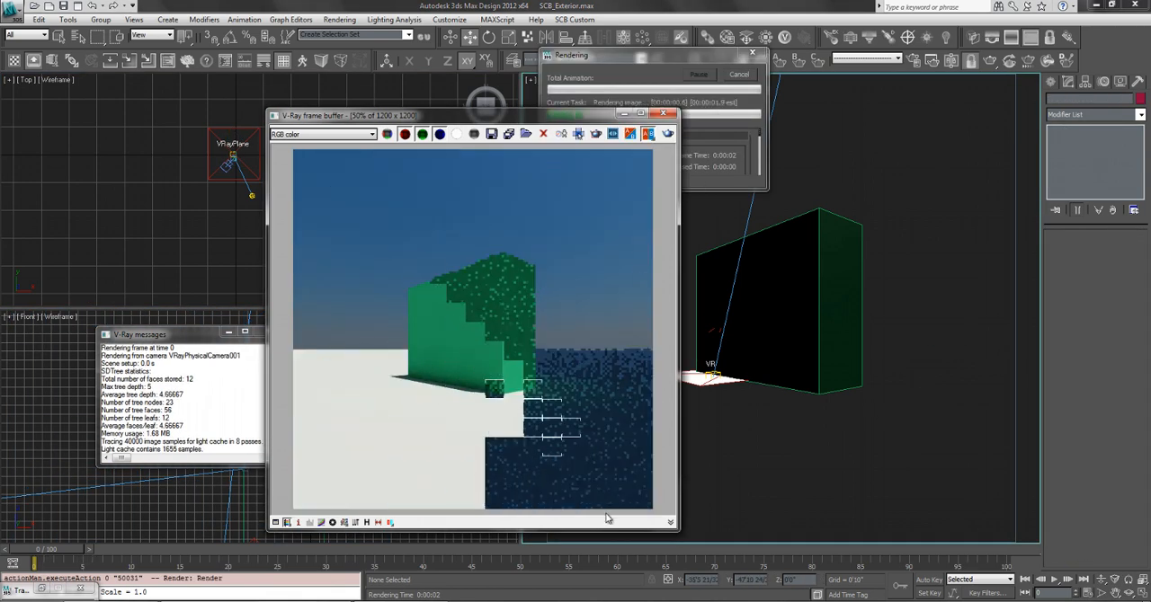